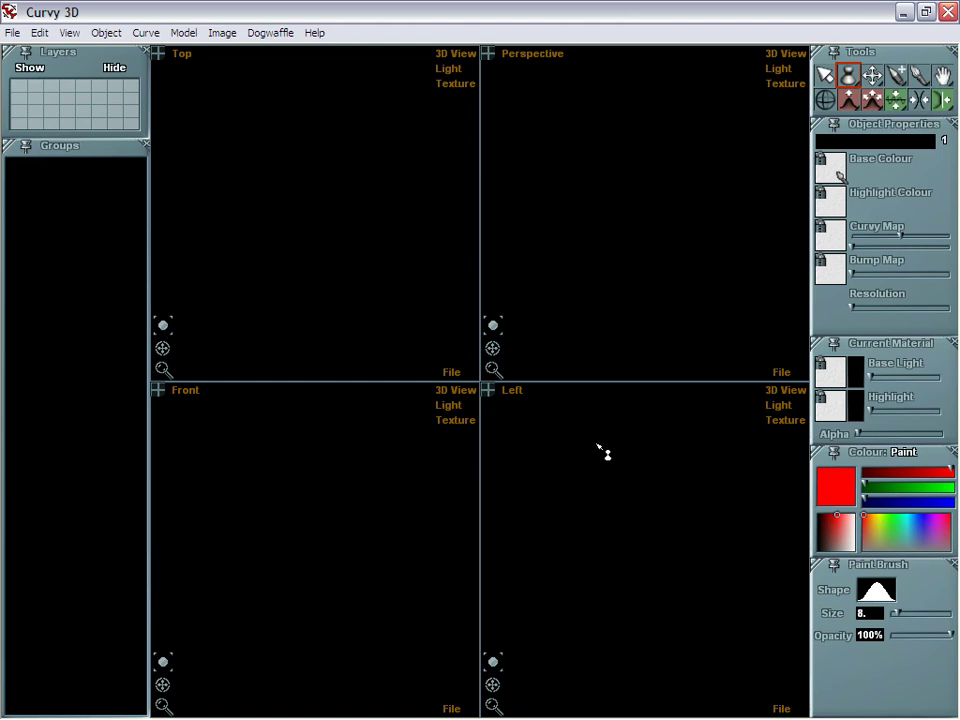
Drag a half-egg profile in the Left view to lathe the egg-shaped object Lathe9.
mouse_move(609, 432)
left_mouse_down()
mouse_move(577, 443)
mouse_move(587, 641)
mouse_move(673, 654)
left_mouse_up()
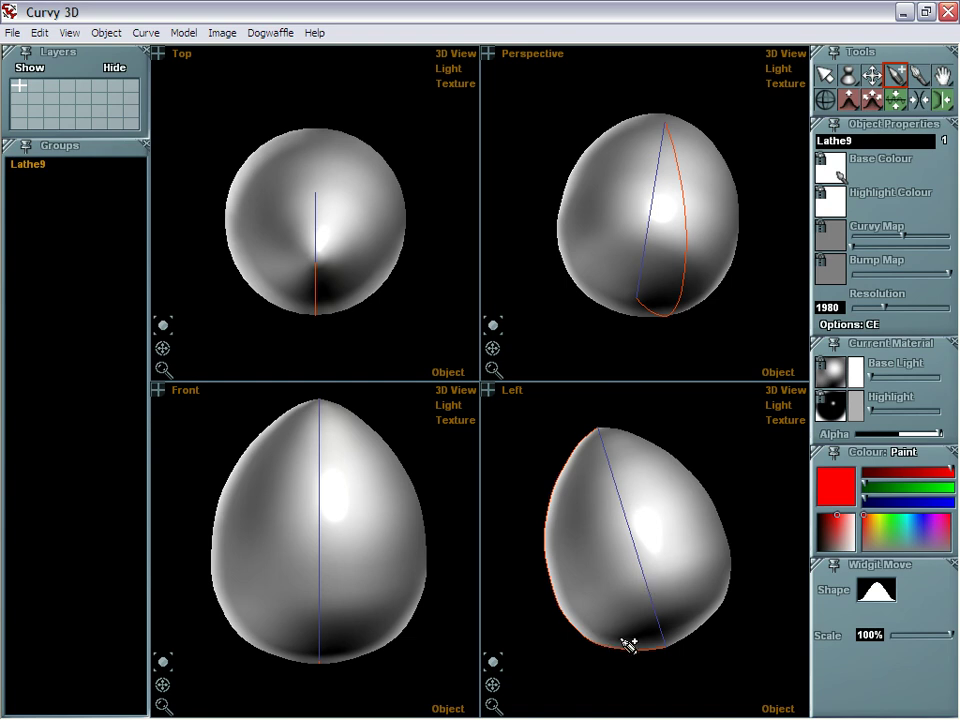
Draw a smaller rounded lathe, Lathe11, over the egg's upper side, redrawing it after one undo.
key("p")
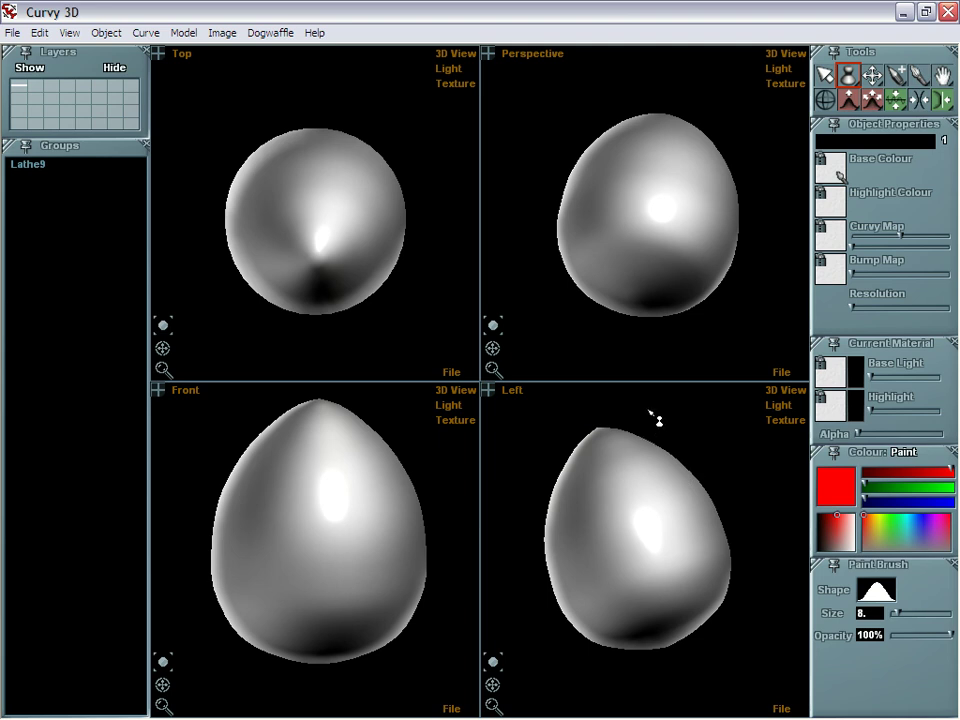
mouse_move(636, 428)
left_mouse_down()
mouse_move(611, 509)
mouse_move(622, 582)
mouse_move(731, 629)
mouse_move(793, 568)
left_mouse_up()
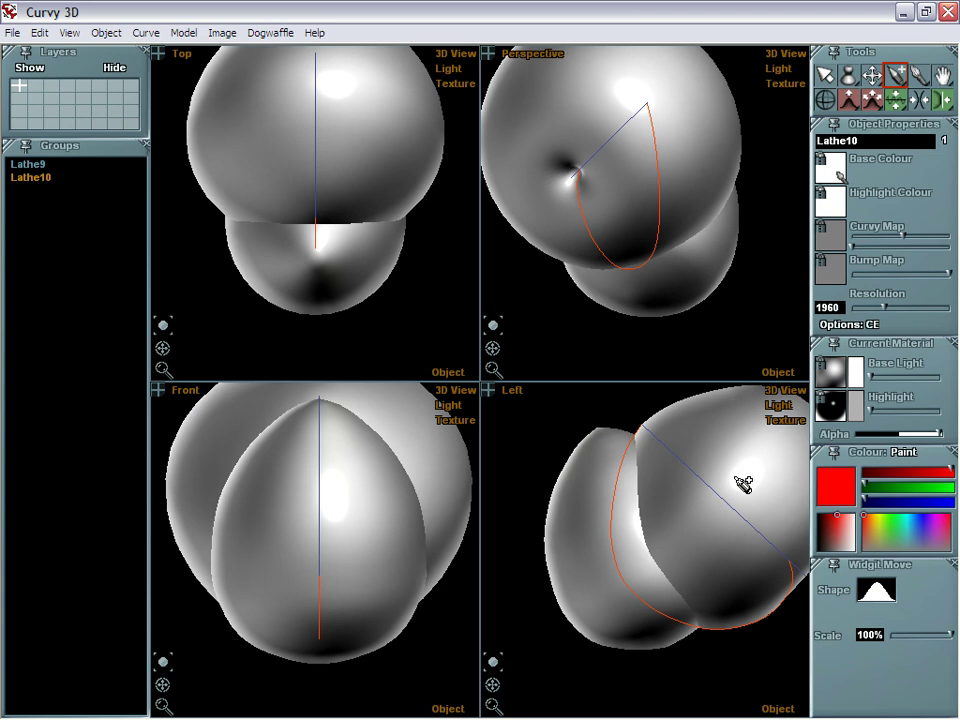
key("ctrl+z")
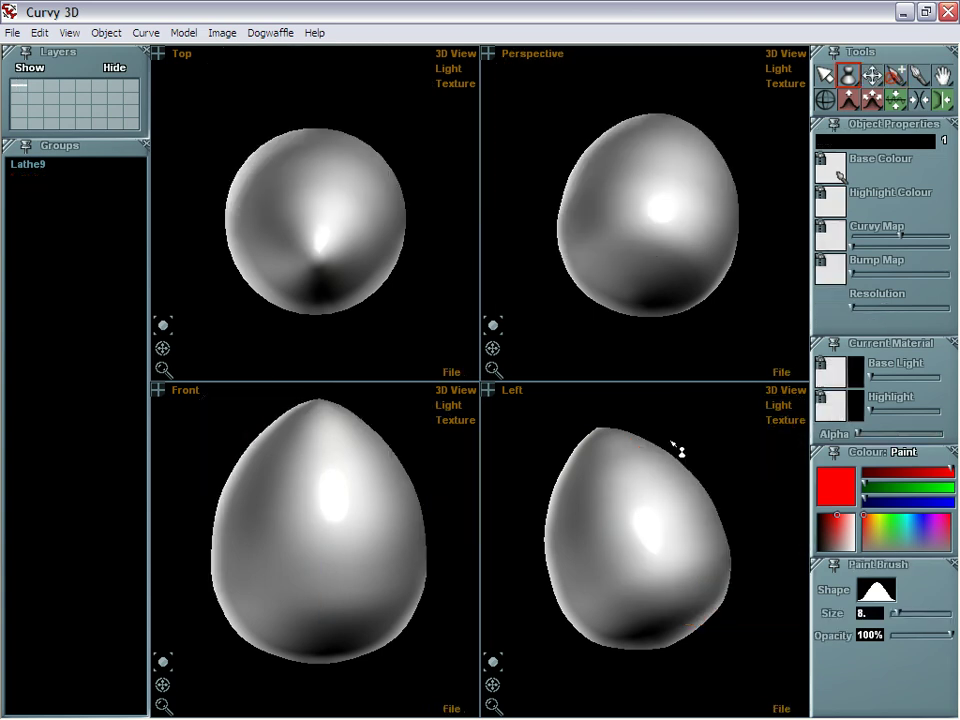
mouse_move(645, 415)
left_mouse_down()
mouse_move(627, 470)
mouse_move(679, 559)
mouse_move(752, 573)
mouse_move(778, 553)
left_mouse_up()
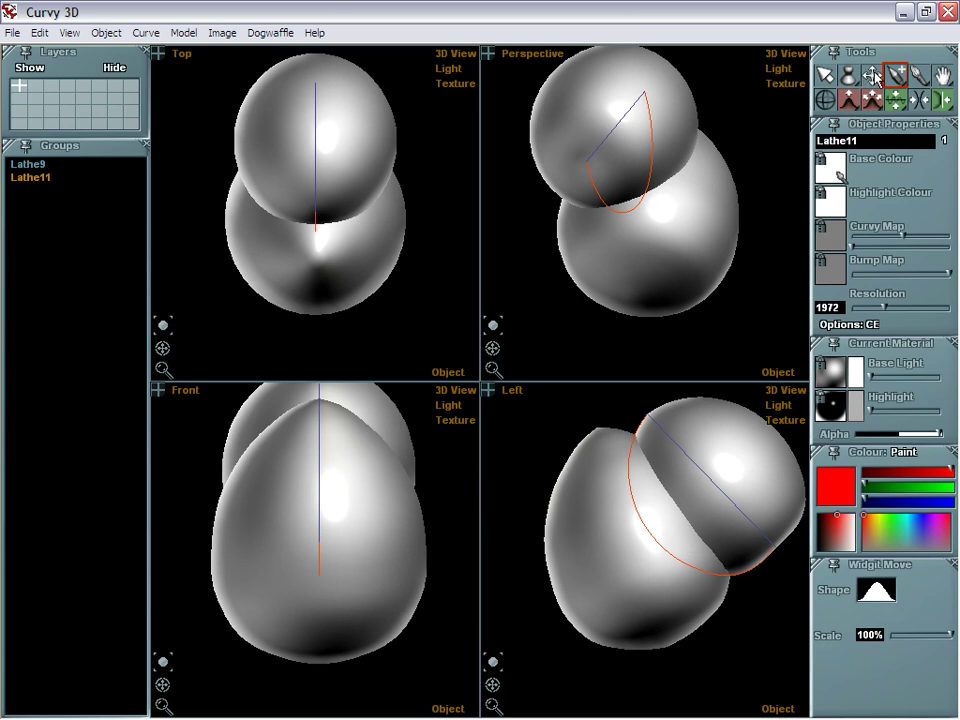
Enlarge Lathe11 by pulling its curve outward with the Move widget tool.
mouse_move(874, 79)
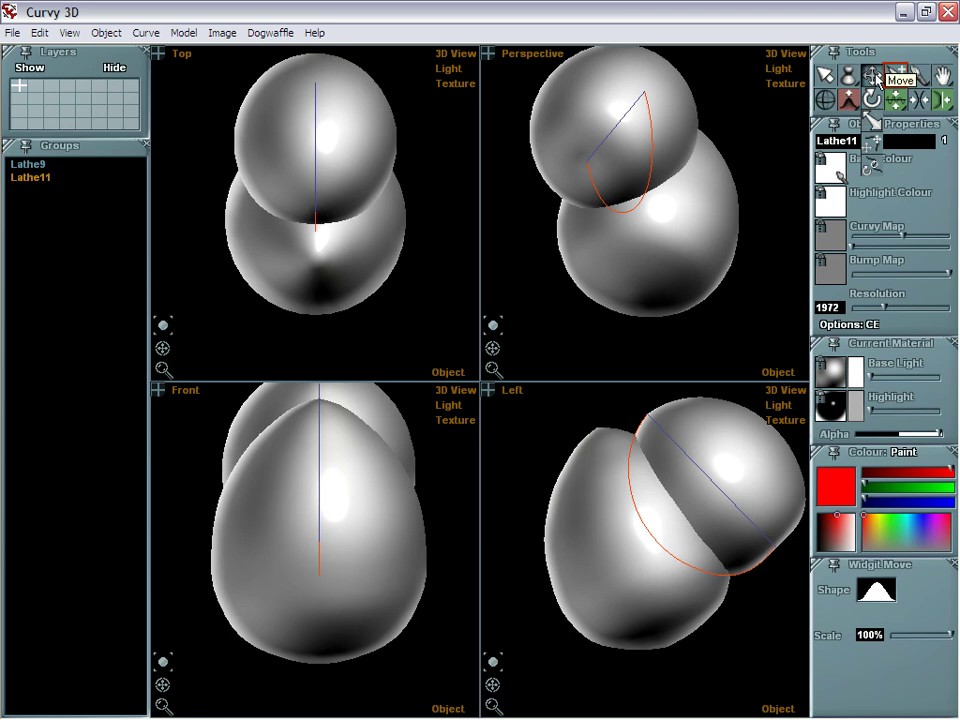
left_click(876, 131)
left_click(660, 551)
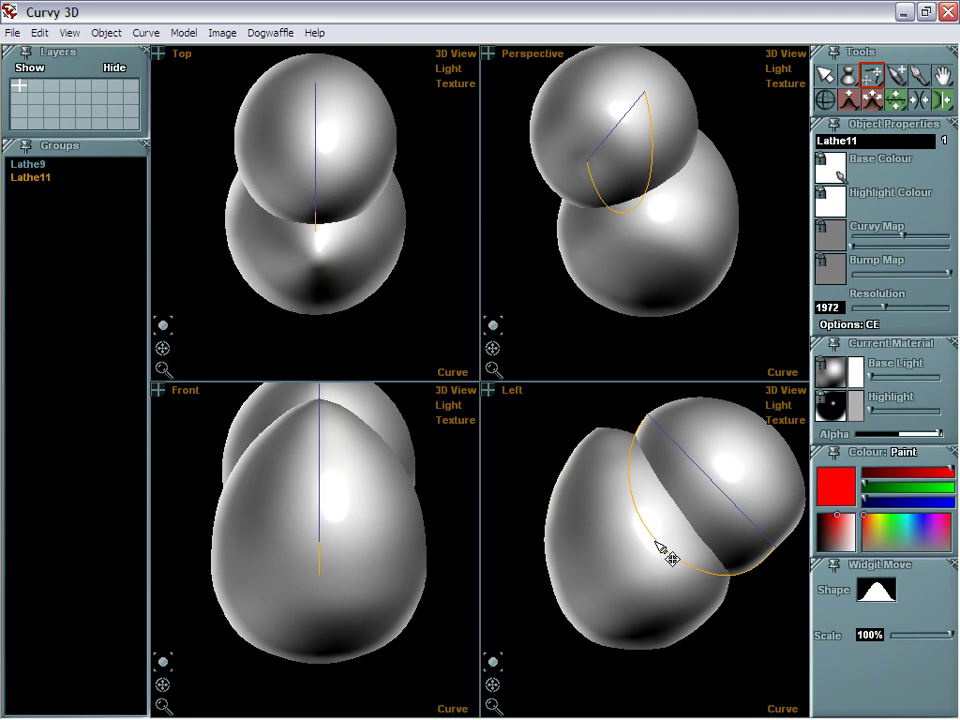
mouse_move(664, 551)
left_mouse_down()
mouse_move(638, 566)
mouse_move(658, 547)
left_mouse_up()
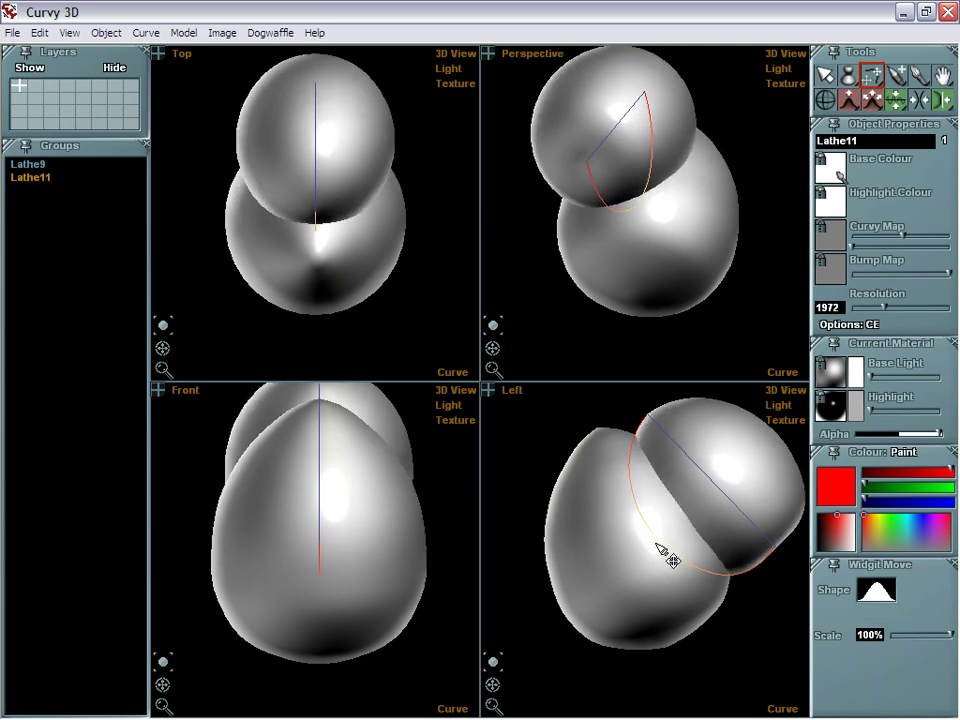
Shift Lathe11 lower so it sinks and tilts across the egg's upper side.
left_click(872, 75)
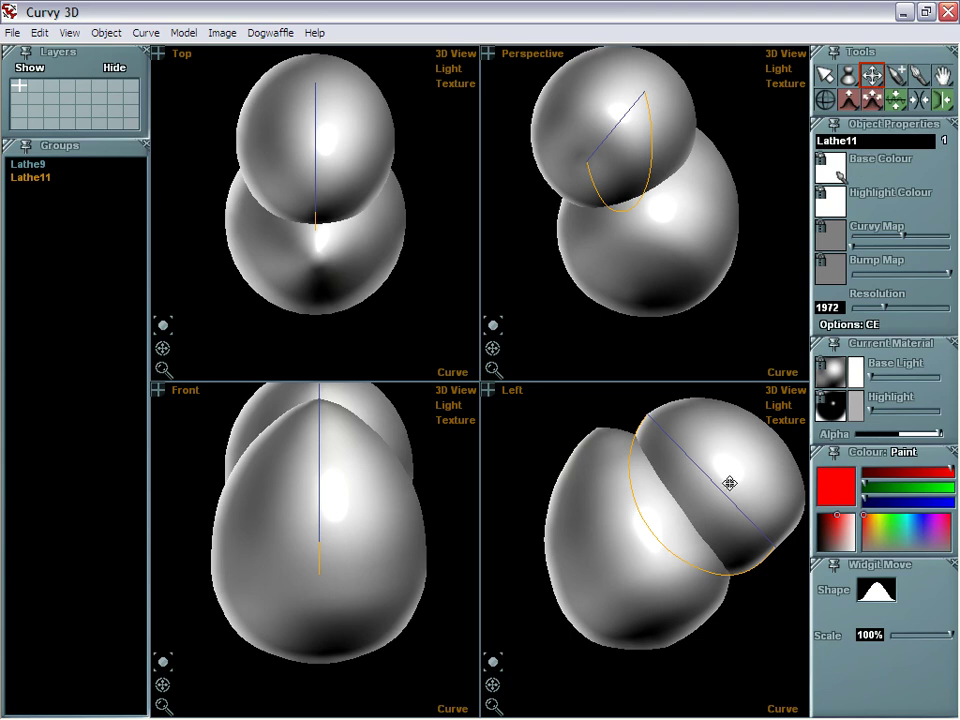
left_click_drag(714, 551, 726, 516)
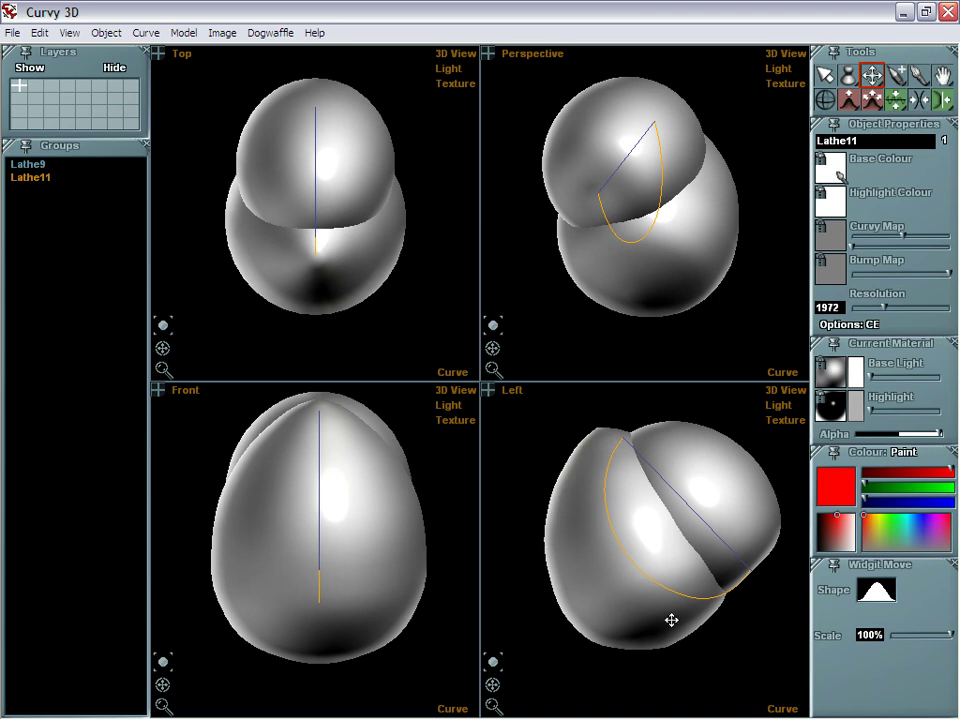
left_click_drag(497, 352, 677, 446)
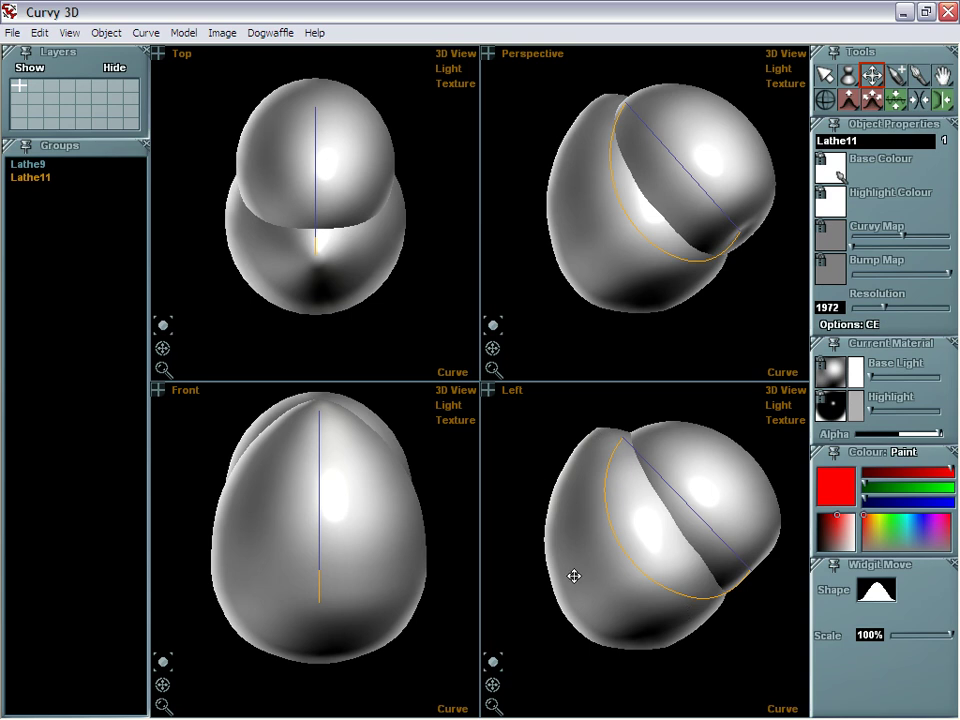
Nest Lathe11 under Lathe9 in the Groups panel, then check both objects' selection.
left_click(29, 164)
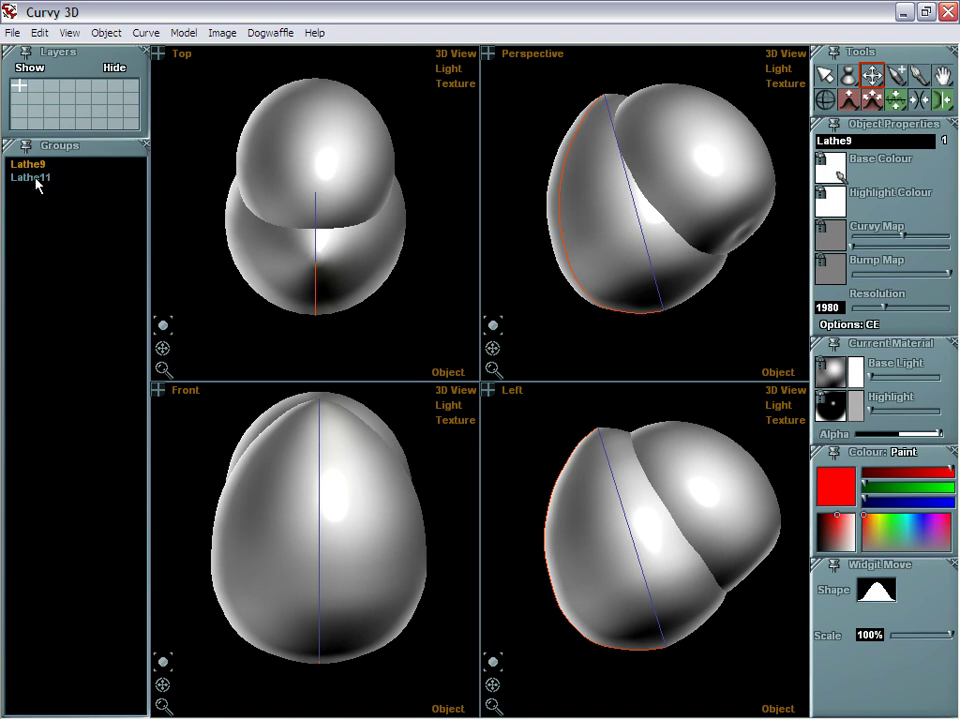
left_click(33, 178)
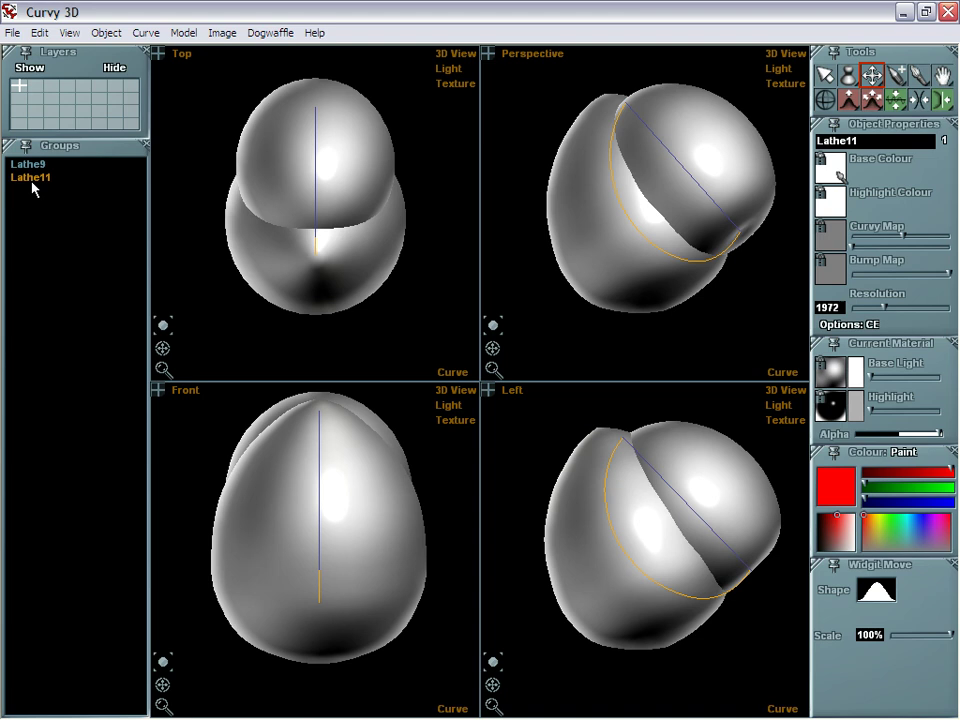
mouse_move(28, 183)
left_mouse_down()
mouse_move(68, 196)
mouse_move(43, 168)
left_mouse_up()
left_click(39, 170)
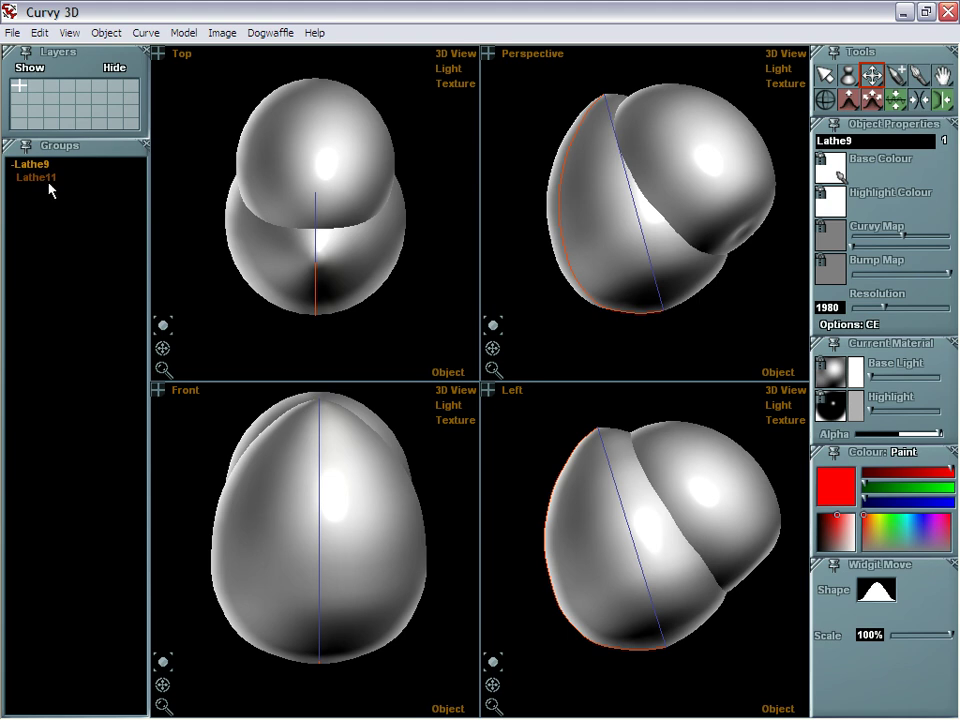
left_click(45, 179)
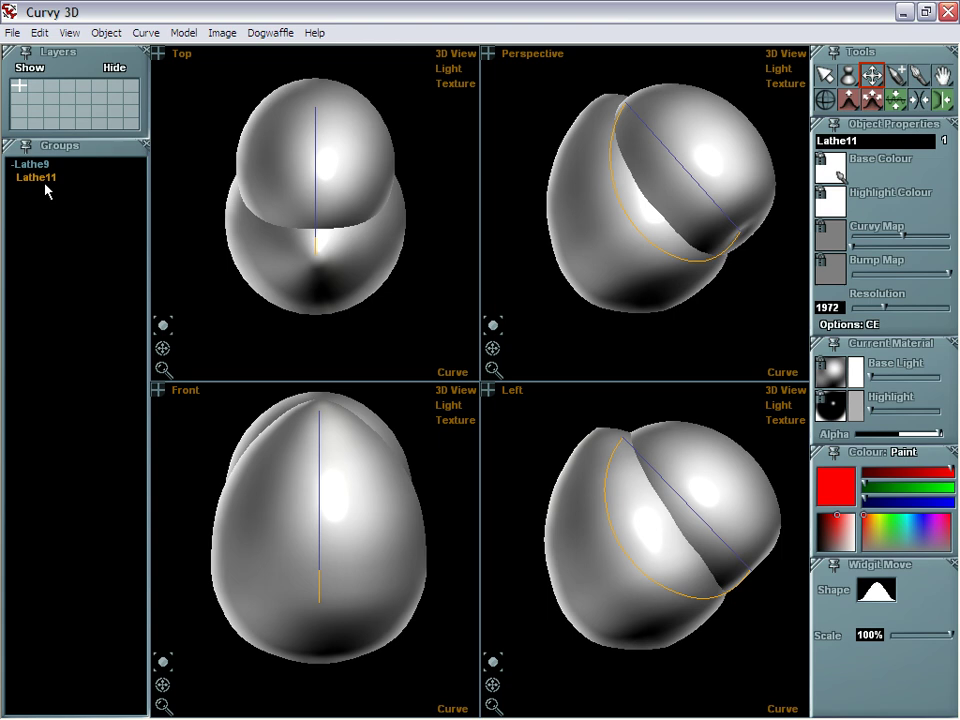
left_click(39, 165)
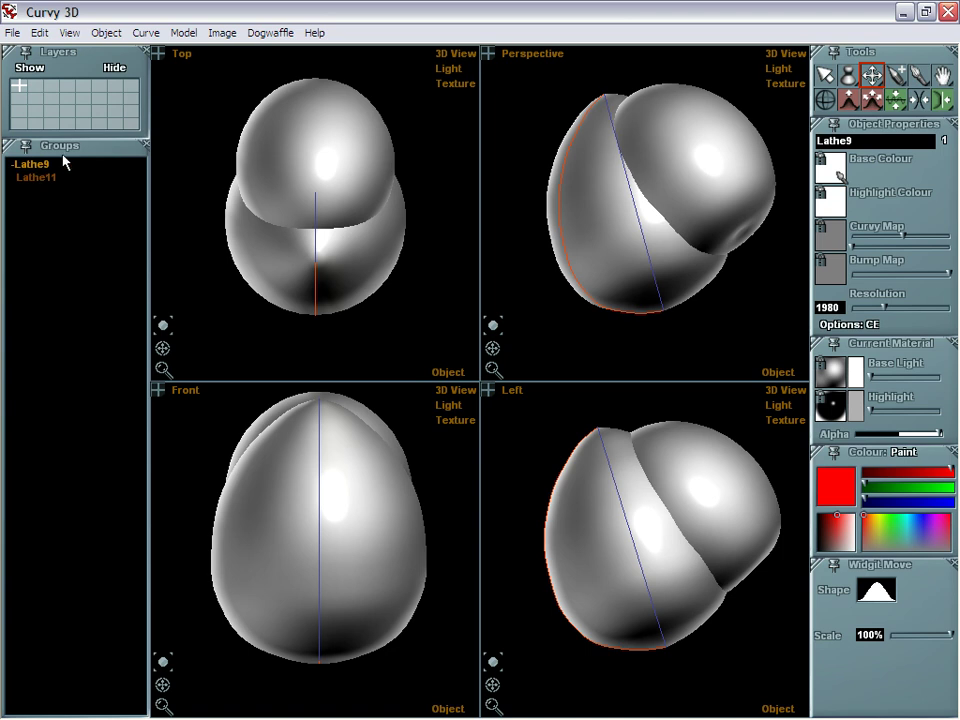
Convert the Lathe9 group with subtracted Lathe11 into the mesh QMesh5 via Model > Convert to Mesh.
left_click(200, 31)
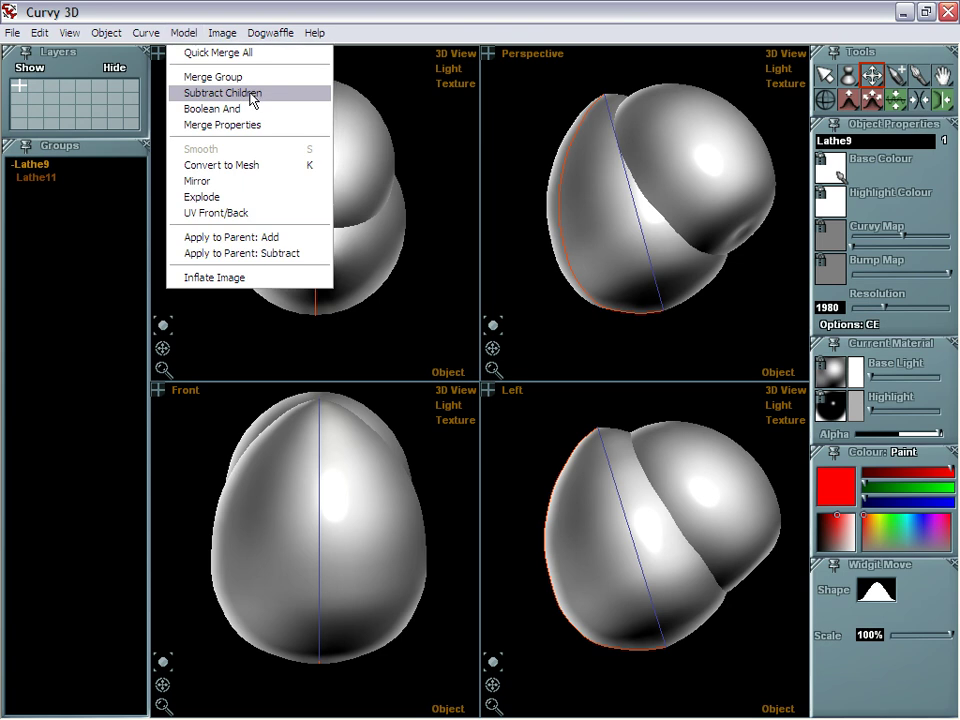
left_click(252, 100)
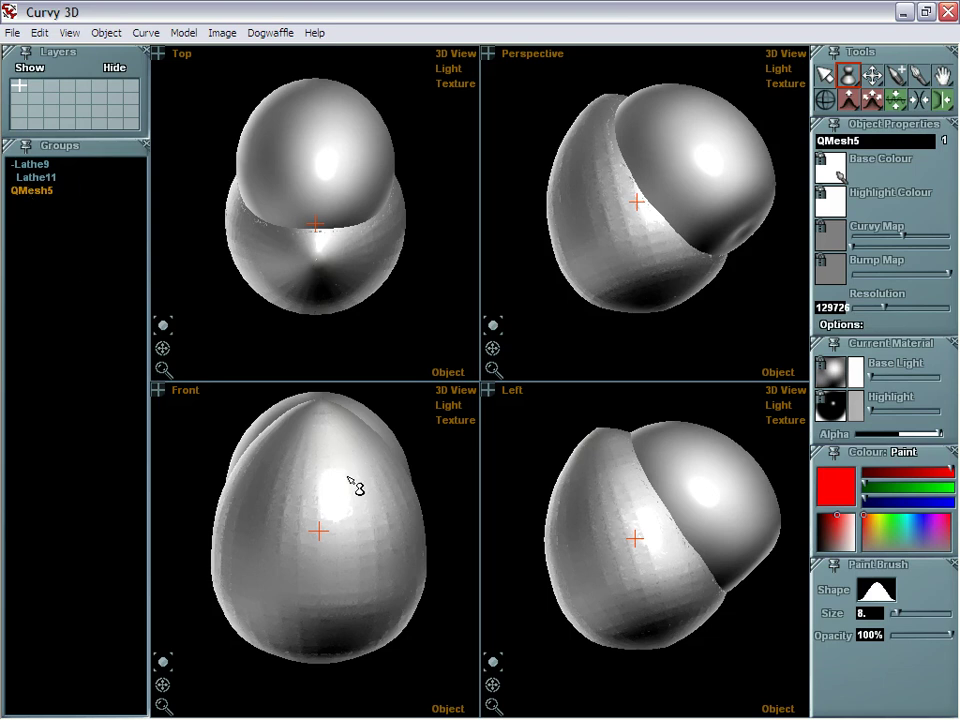
Hide the original Lathe9 group so only the hollowed QMesh5 remains visible.
left_click(38, 166)
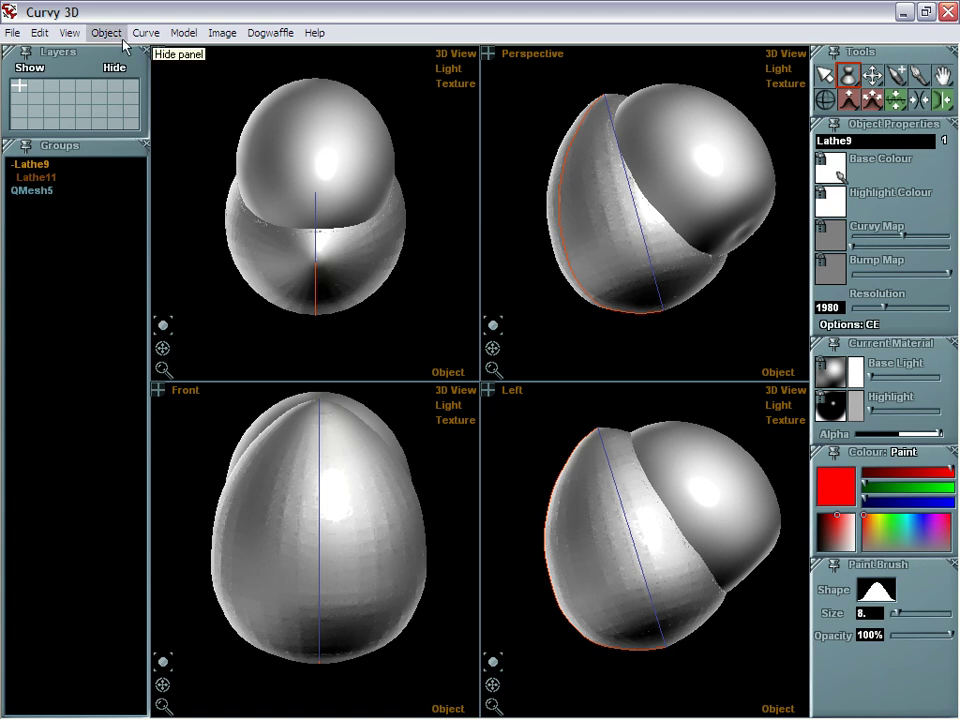
left_click(186, 34)
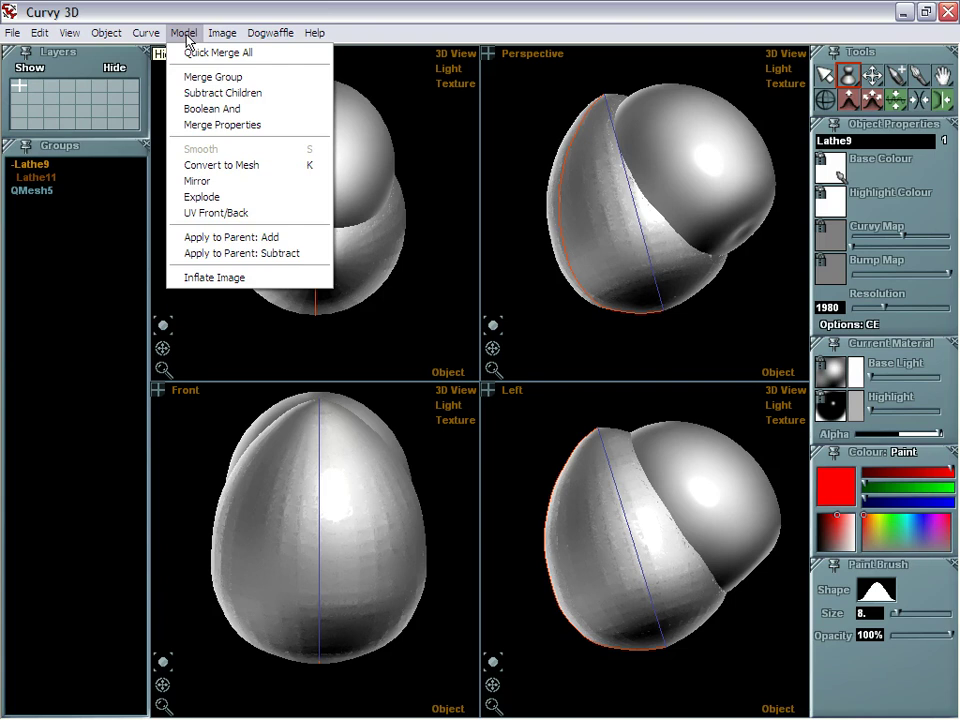
mouse_move(106, 29)
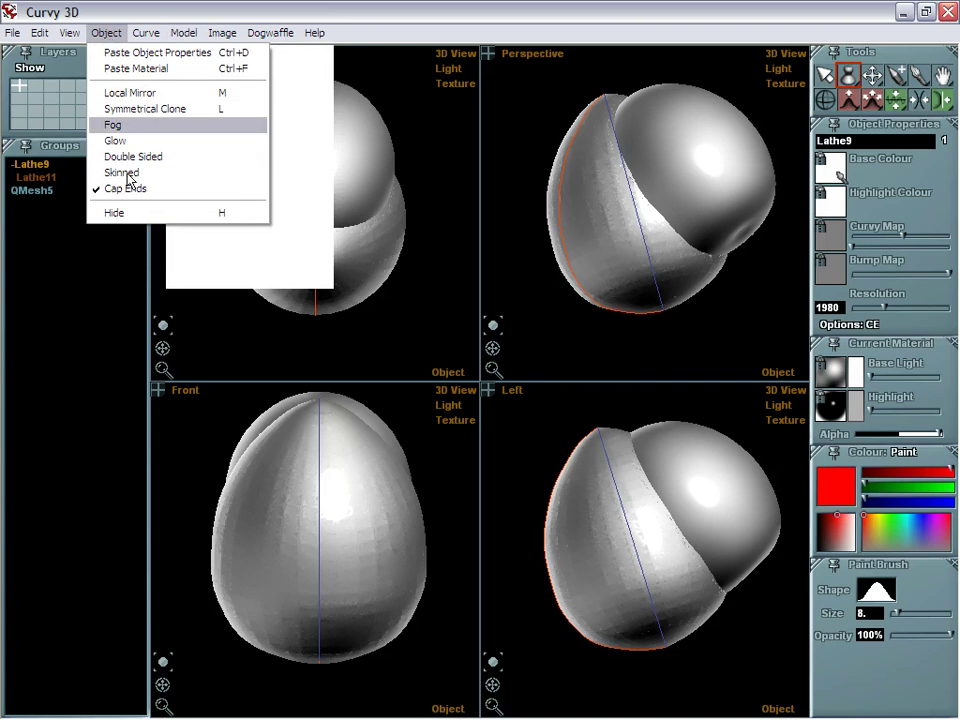
left_click(40, 166)
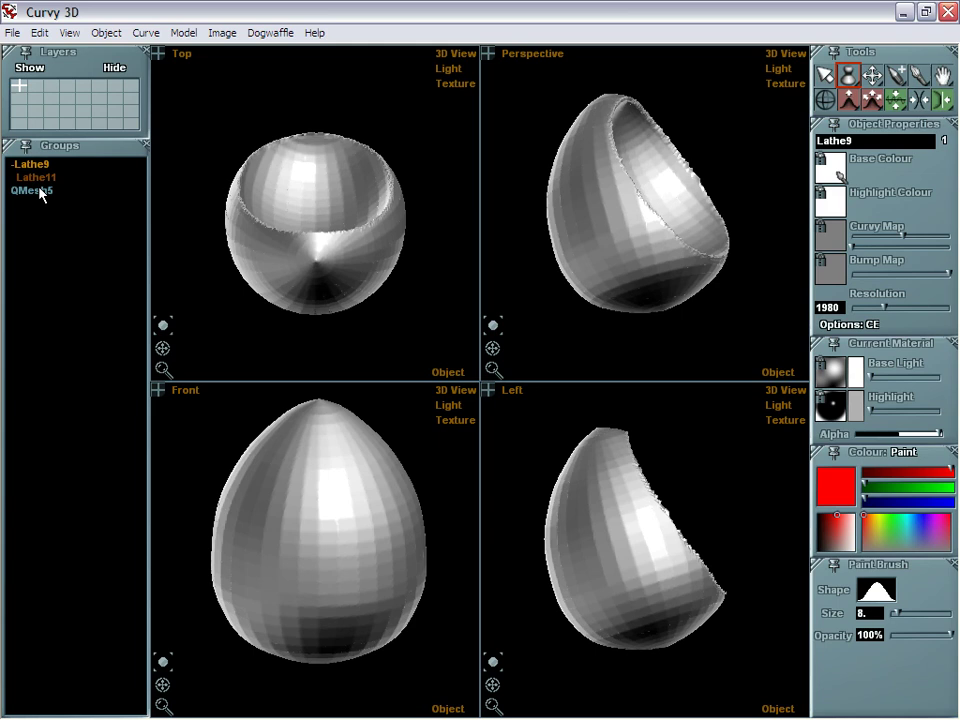
Apply Model > Smooth to QMesh5 and reselect the smoothed mesh.
left_click(45, 195)
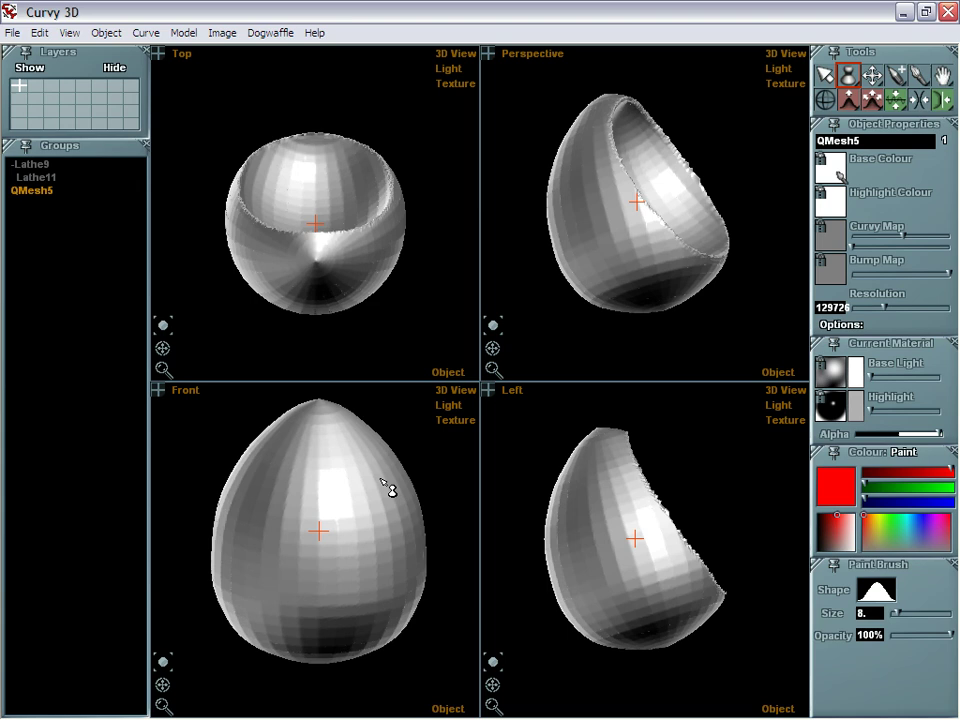
left_click(184, 33)
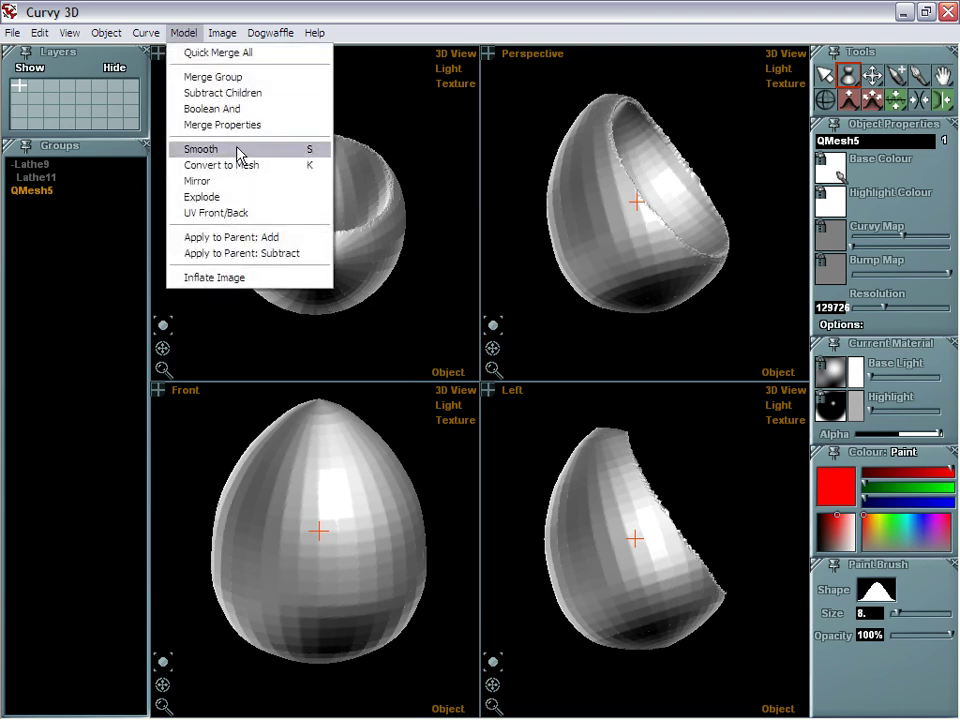
left_click(97, 345)
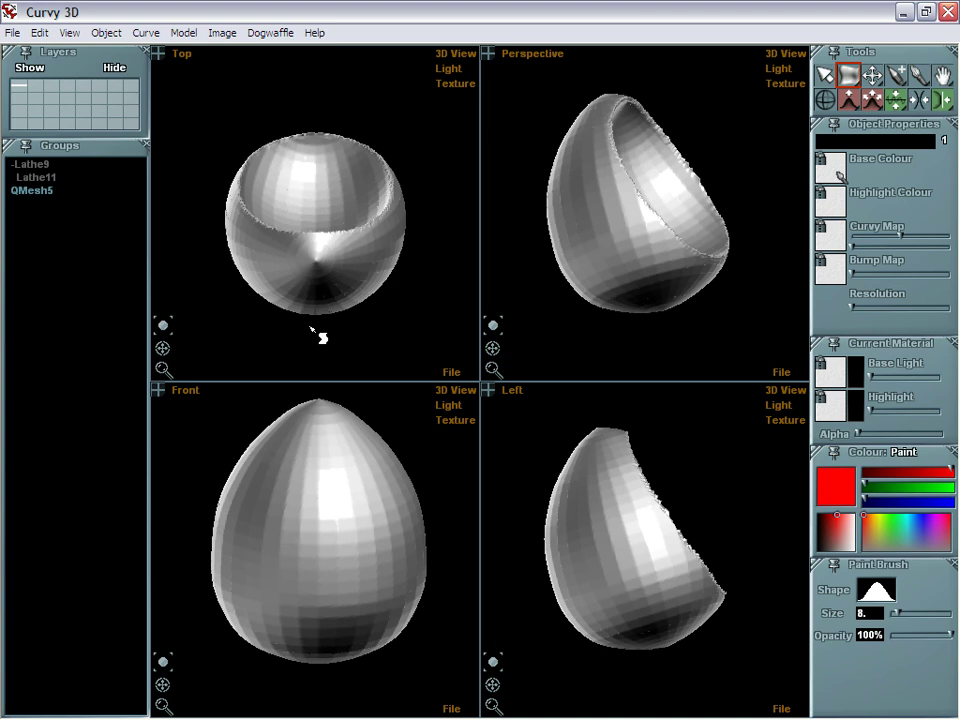
left_click(42, 196)
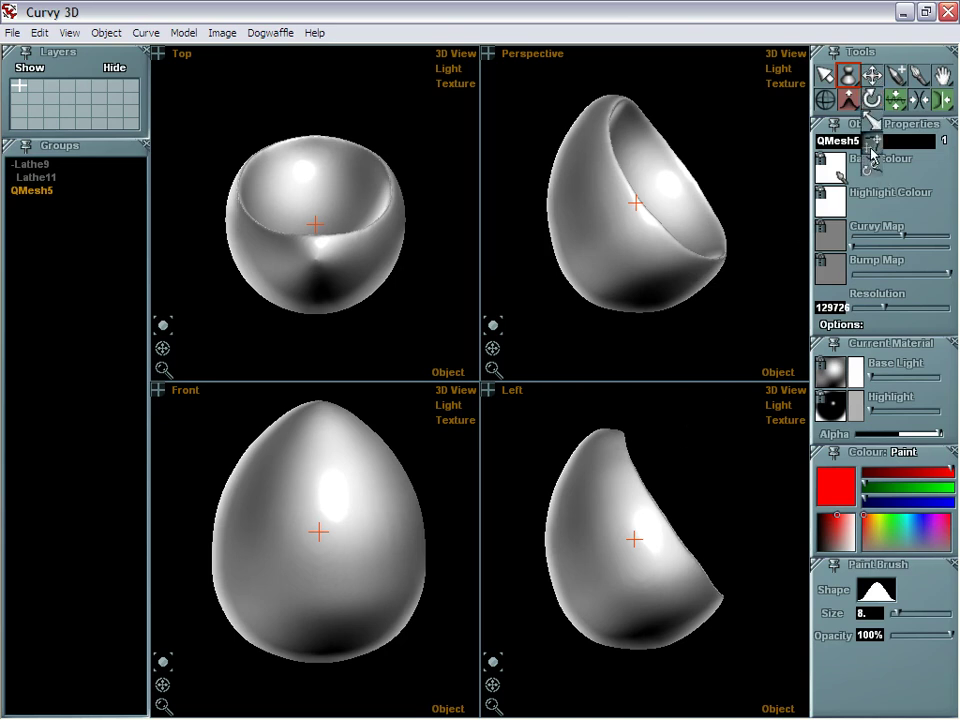
Set the Widgit Move tool to a spike shape at 23% scale and pull the first point down.
left_click(873, 77)
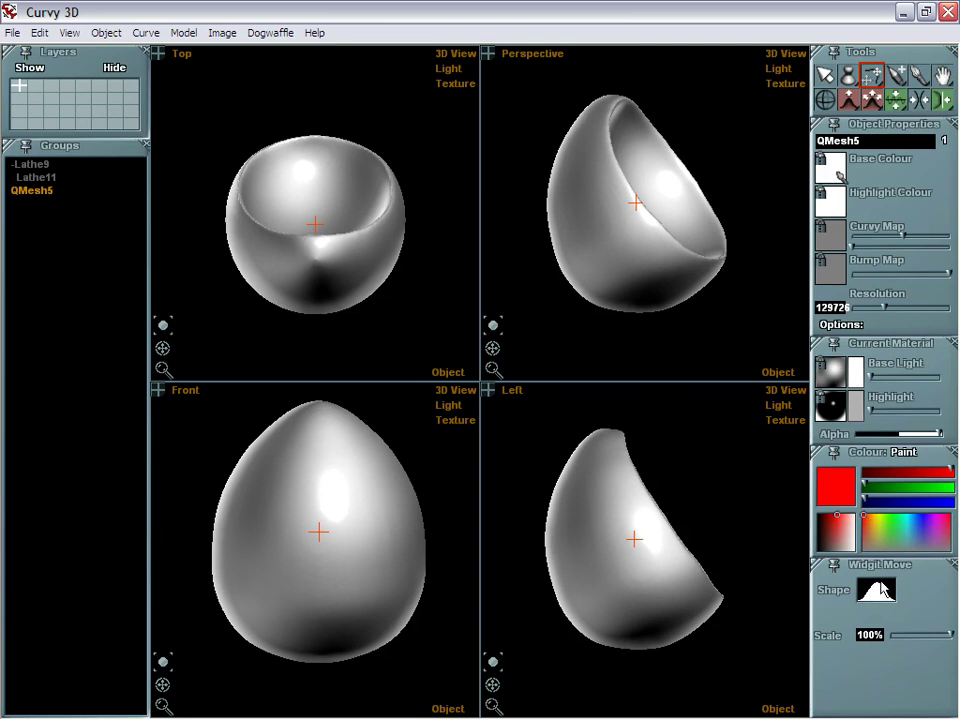
left_click_drag(890, 598, 866, 618)
left_click_drag(593, 657, 579, 703)
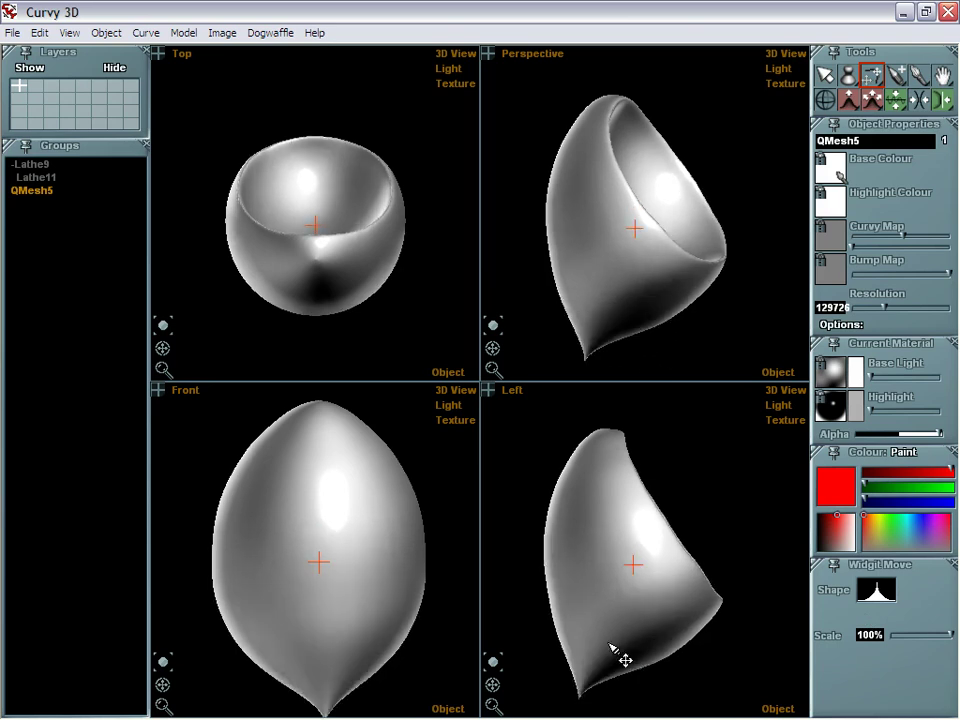
left_click(714, 701)
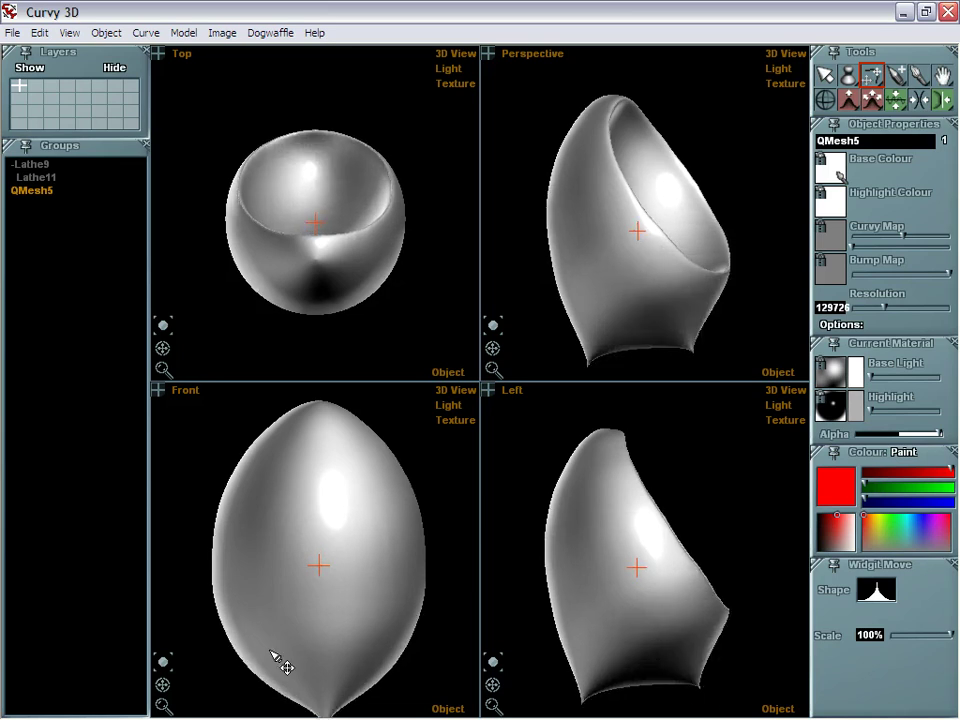
left_click_drag(910, 645, 897, 640)
Pull three more pointed legs down from the mesh base after undoing a trial twist.
key("r")
left_click_drag(549, 582, 592, 624)
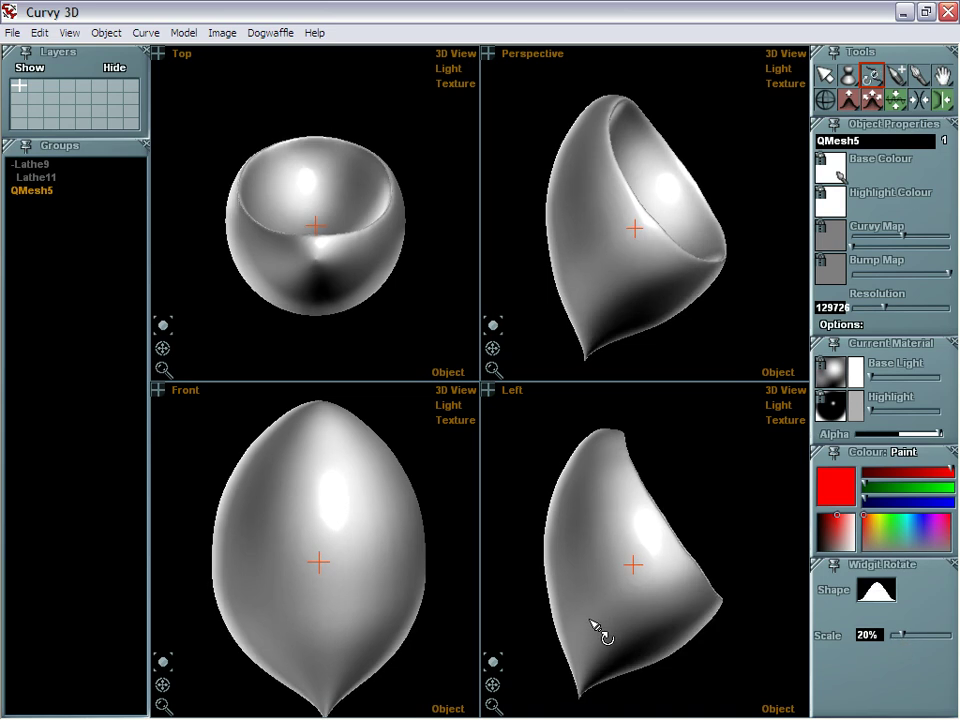
key("ctrl+z")
left_click_drag(568, 686, 654, 662)
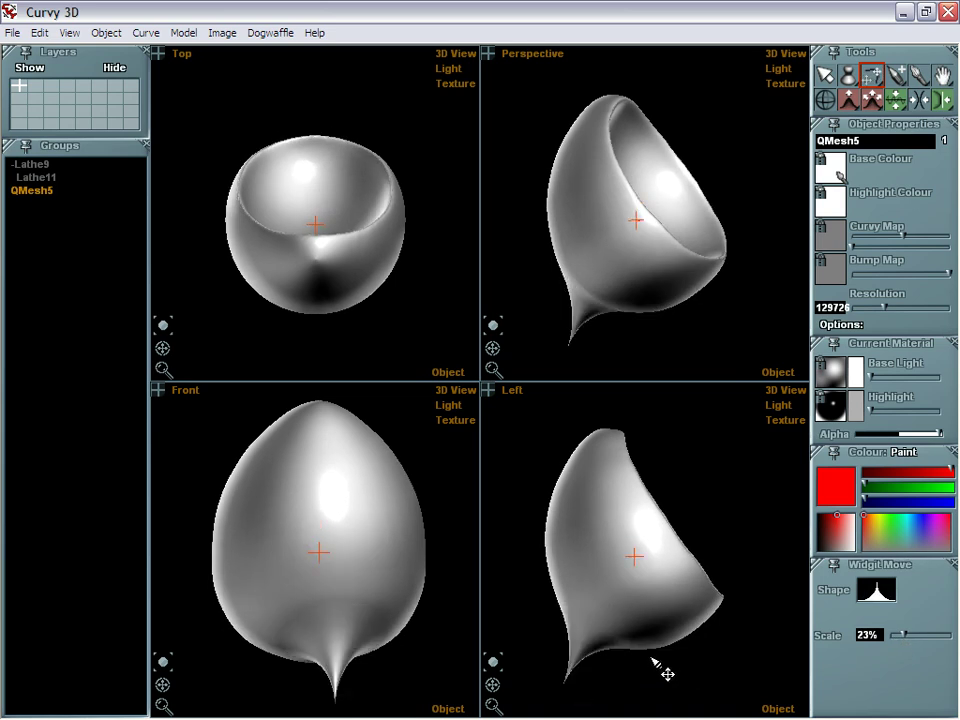
left_click_drag(703, 703, 695, 692)
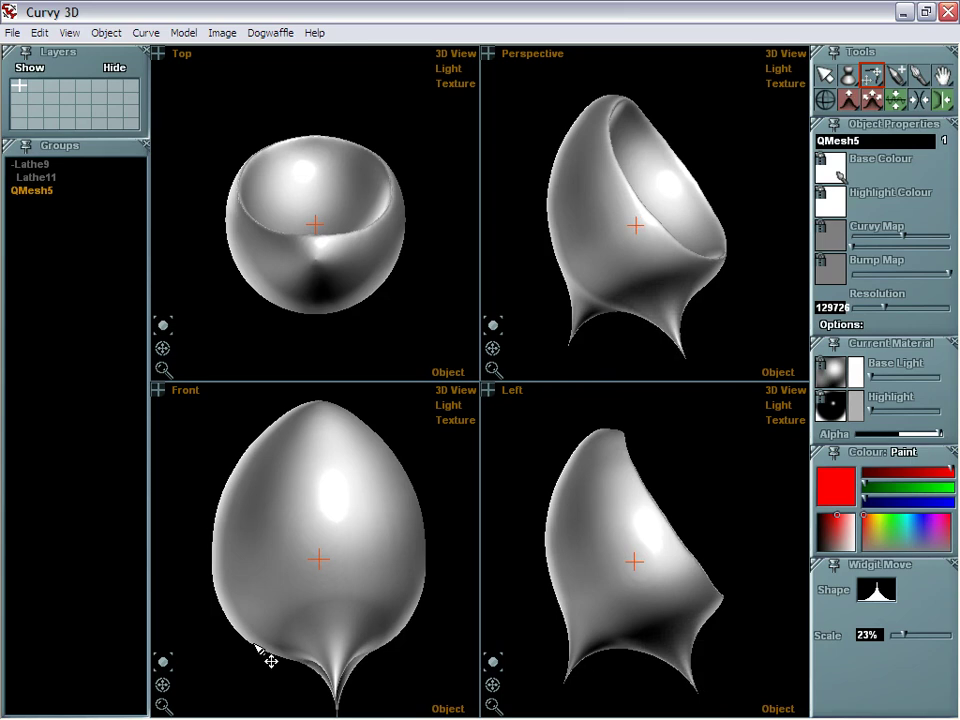
left_click_drag(367, 672, 440, 685)
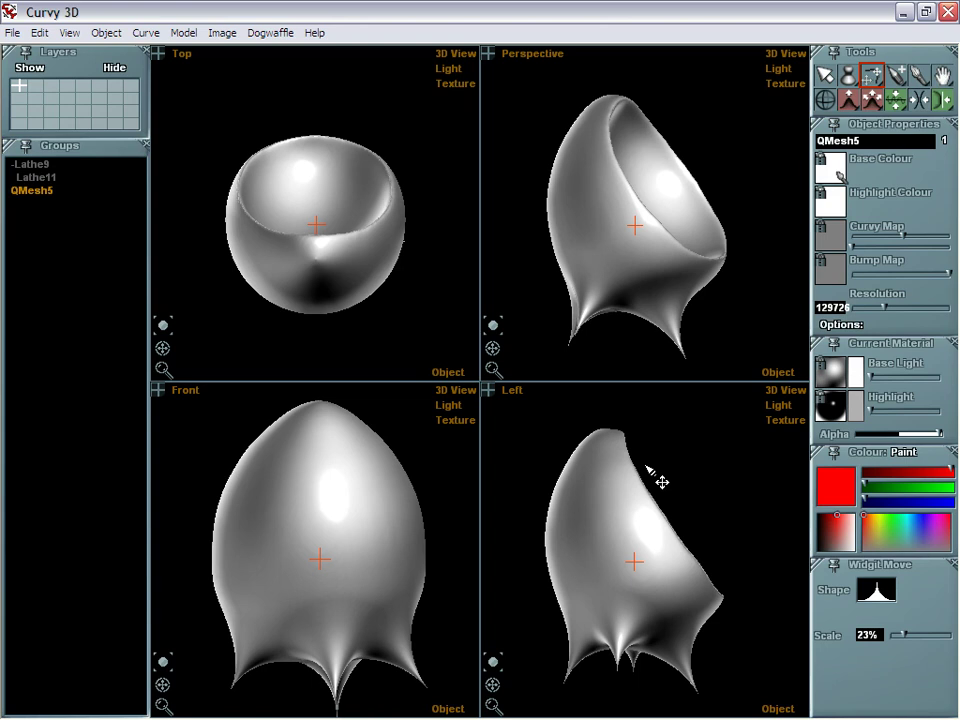